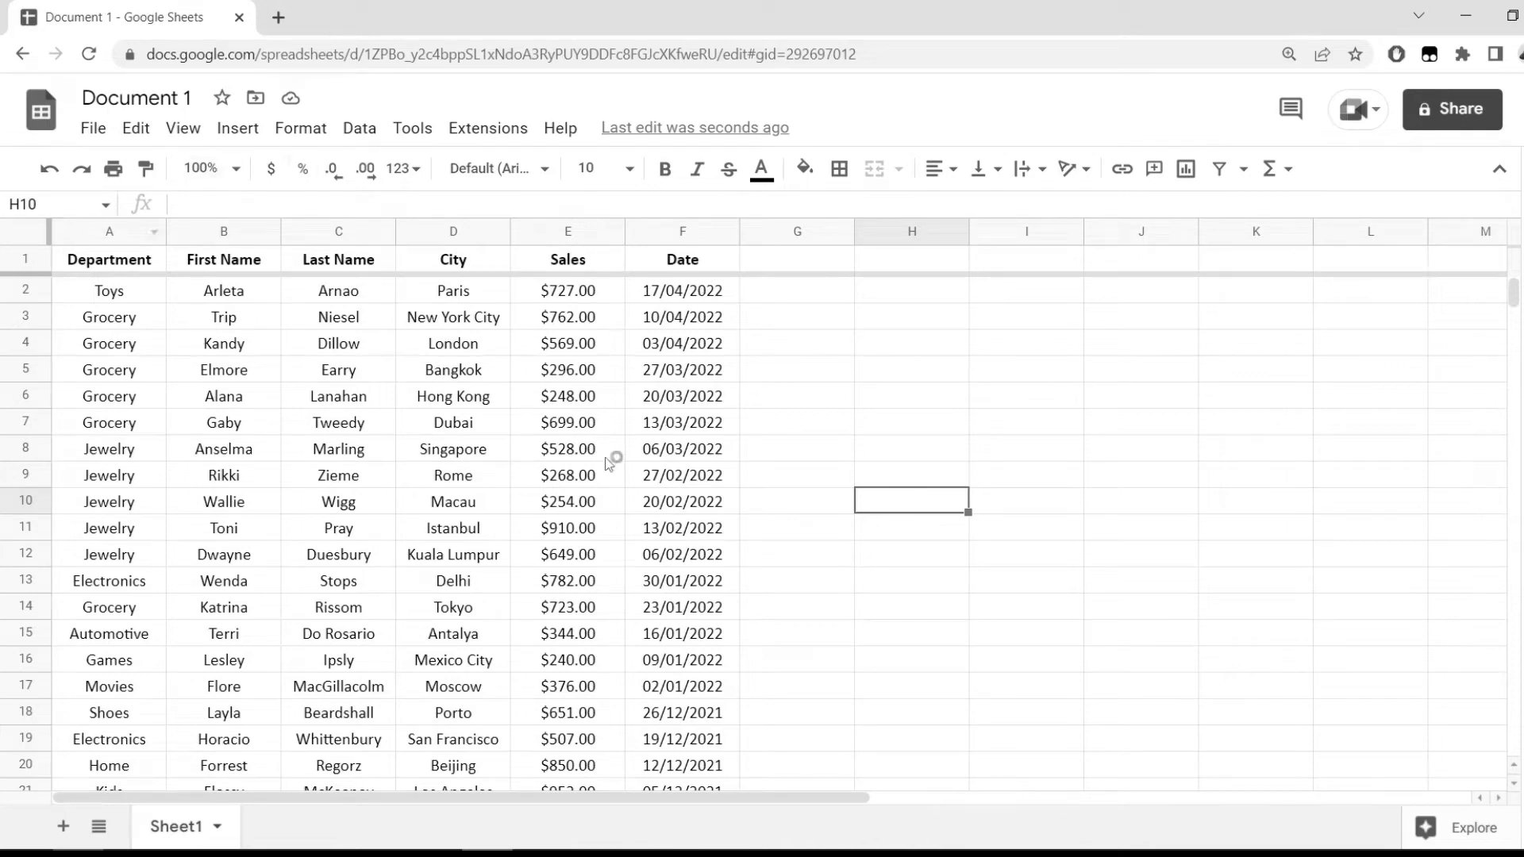
# - Click into the sales table and select the whole data range A1:F50 with Ctrl+A
pyautogui.click(611, 448)
pyautogui.scroll(-3, 607, 462)
pyautogui.scroll(-2, 608, 463)
pyautogui.scroll(-2, 609, 462)
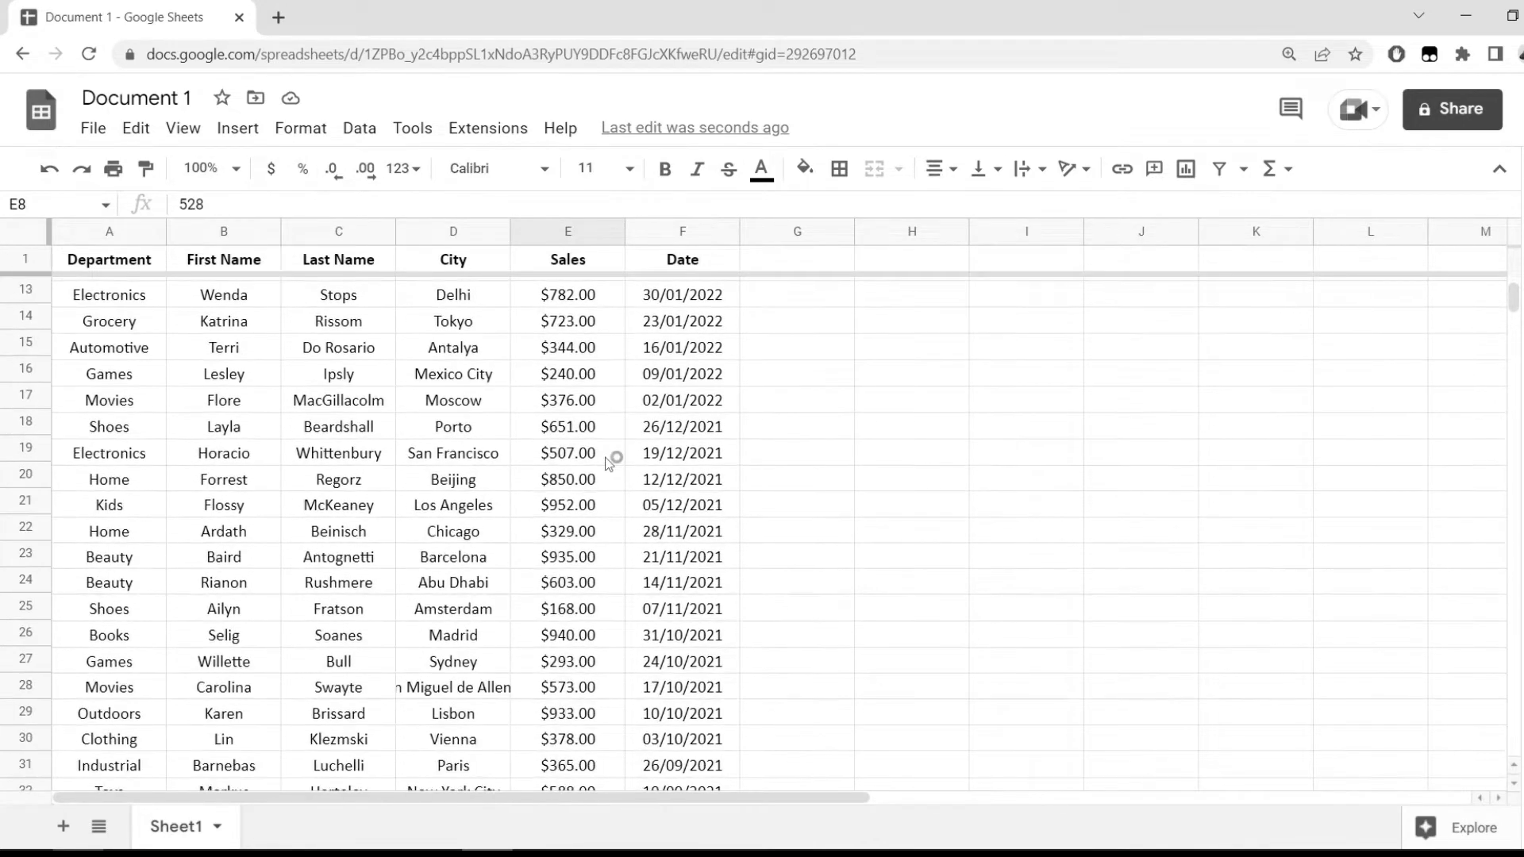
pyautogui.scroll(-2, 608, 462)
pyautogui.scroll(-3, 569, 379)
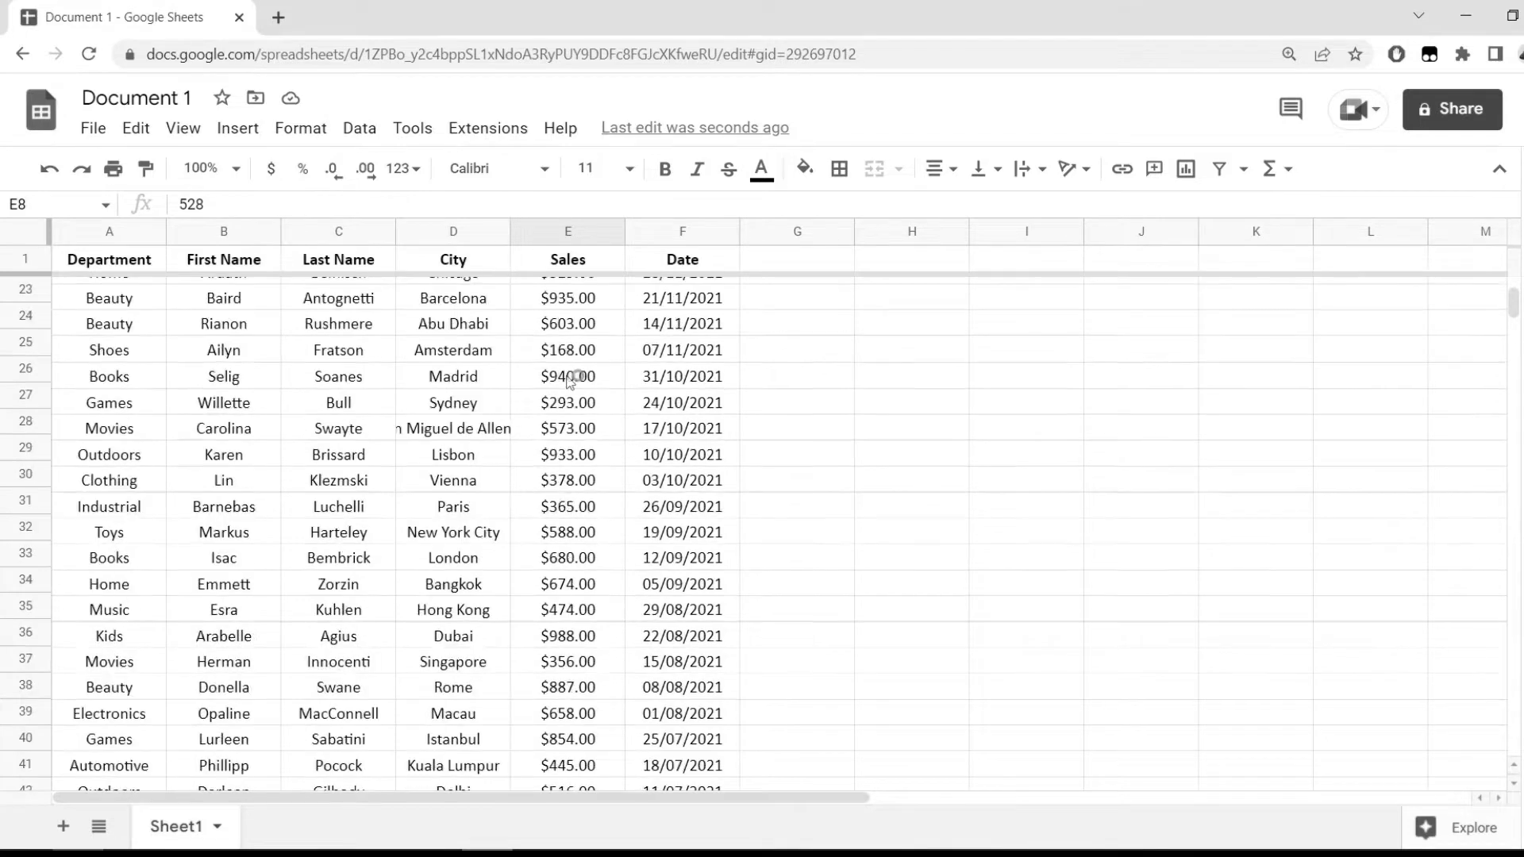
pyautogui.scroll(-2, 570, 379)
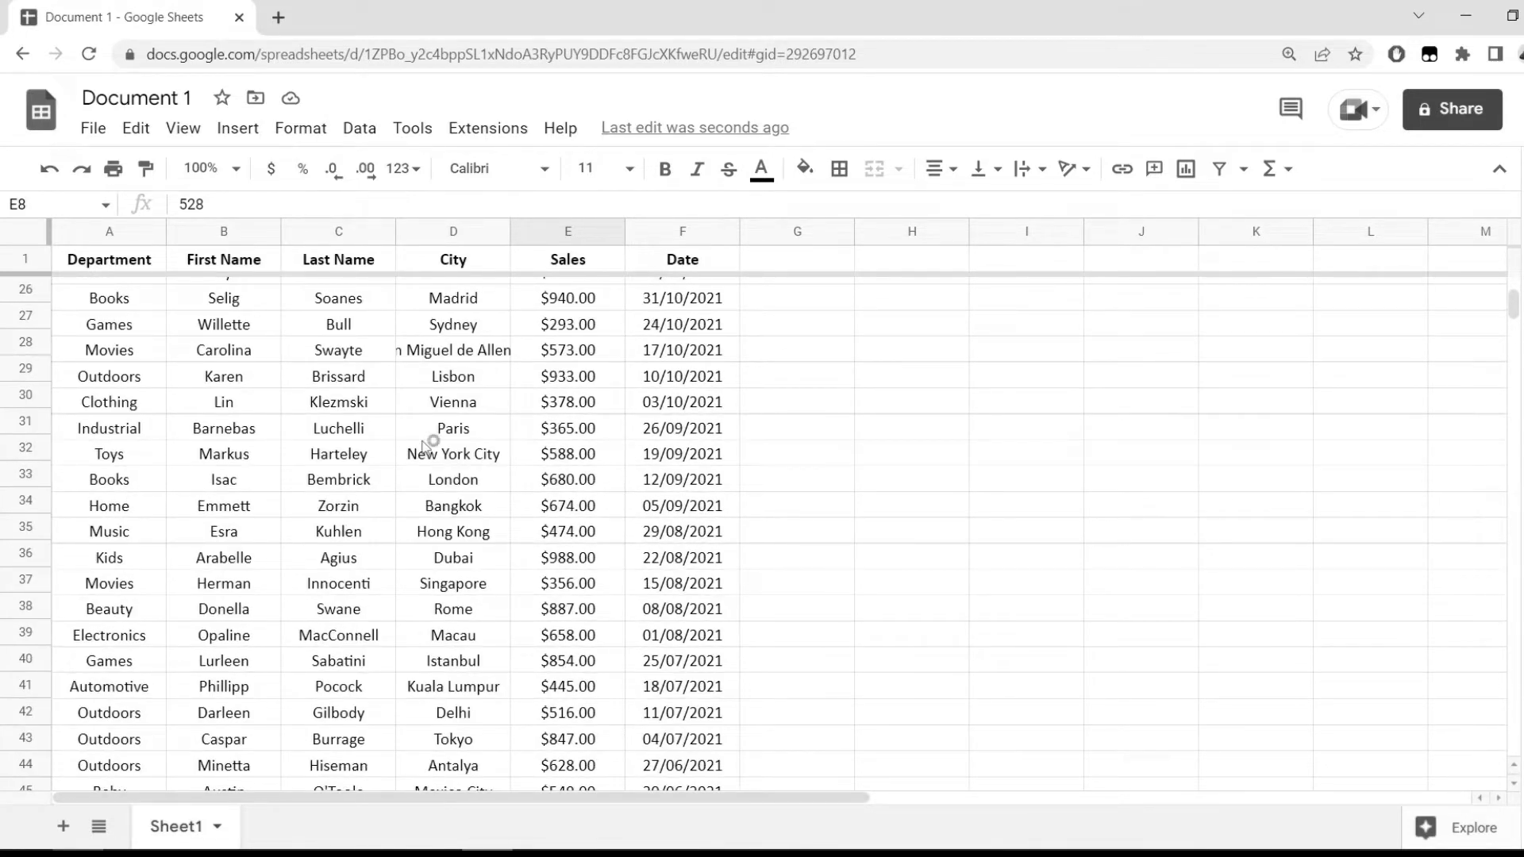
pyautogui.scroll(-2, 427, 445)
pyautogui.scroll(-1, 427, 445)
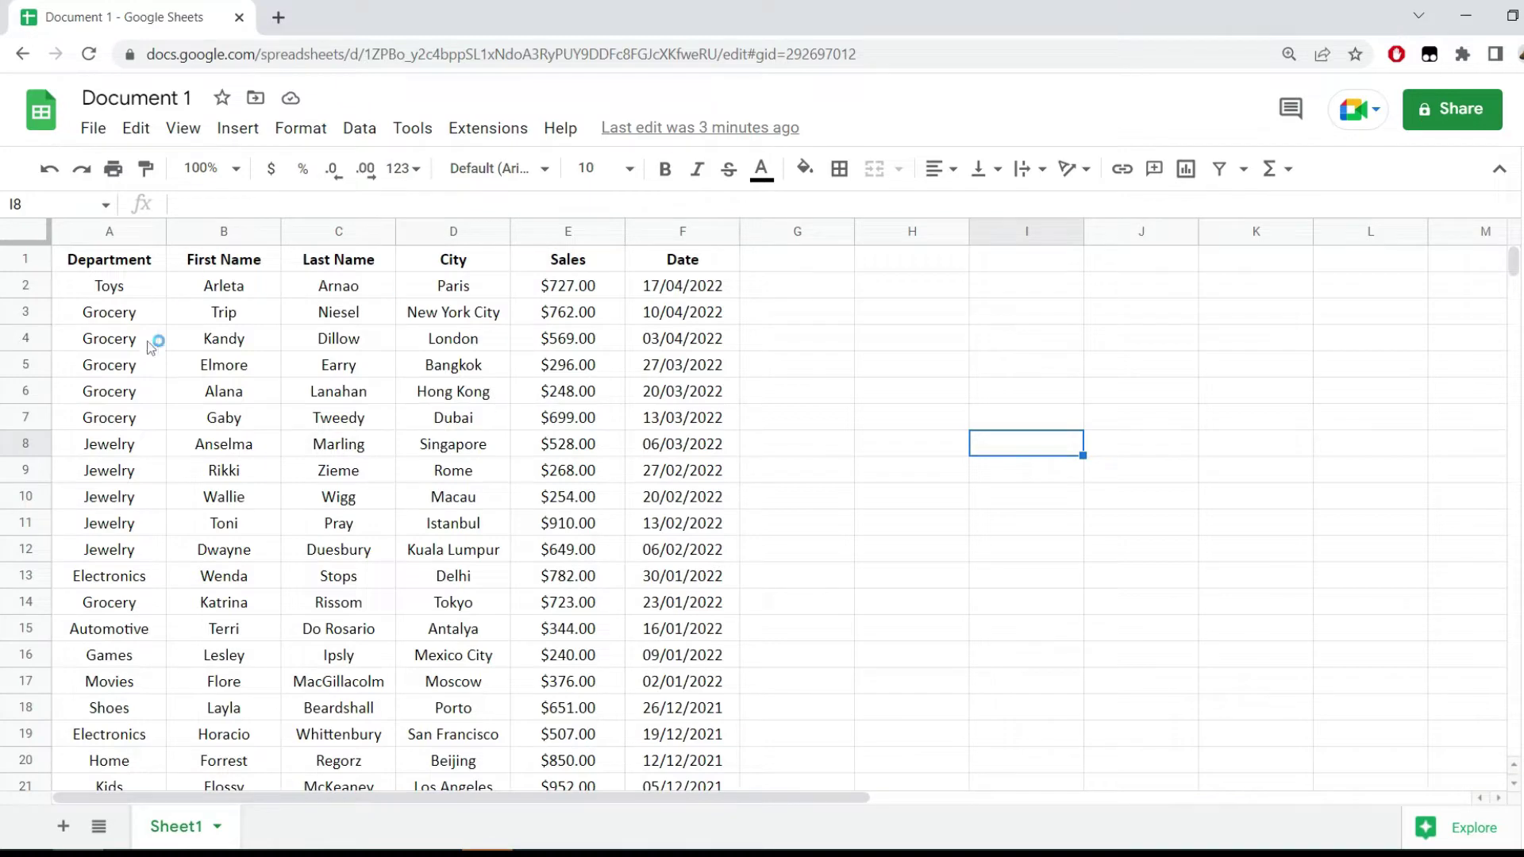
pyautogui.click(382, 431)
pyautogui.scroll(-1, 409, 543)
pyautogui.scroll(-1, 409, 545)
pyautogui.scroll(3, 405, 551)
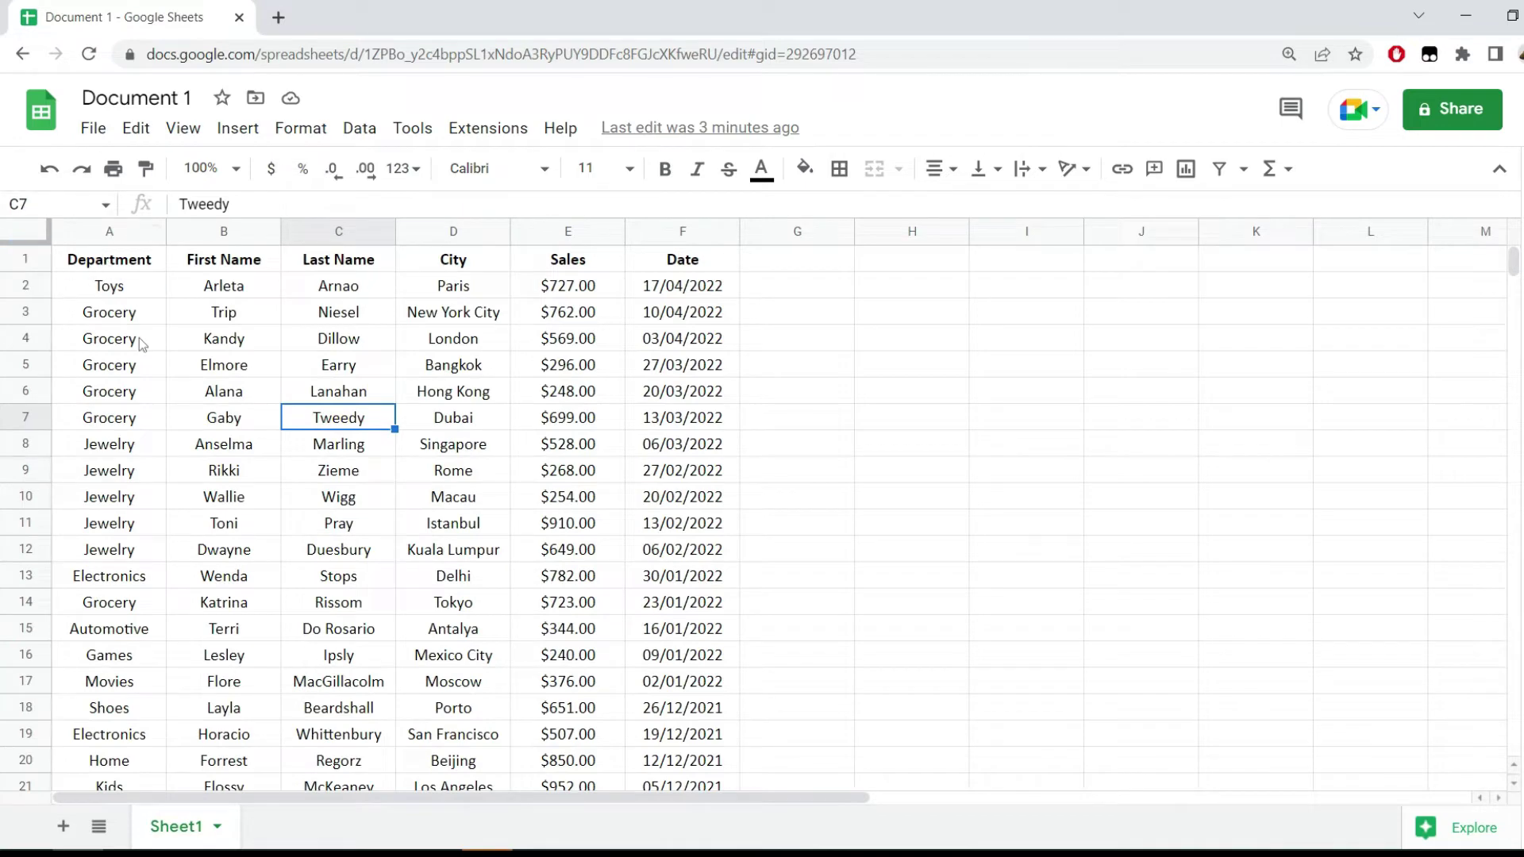
pyautogui.scroll(-2, 159, 464)
pyautogui.scroll(-1, 159, 465)
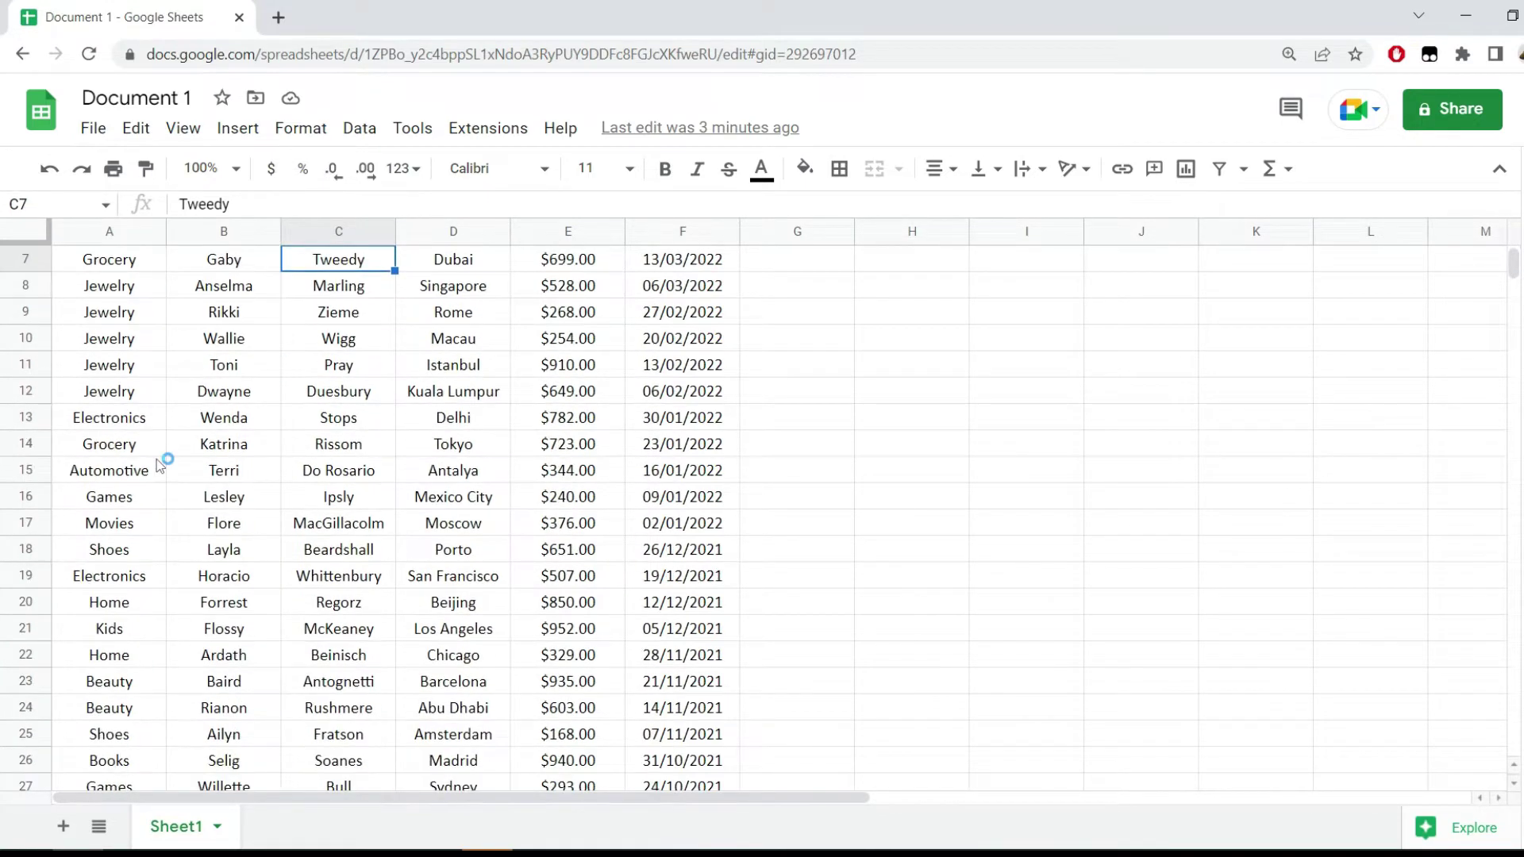
pyautogui.scroll(-1, 159, 465)
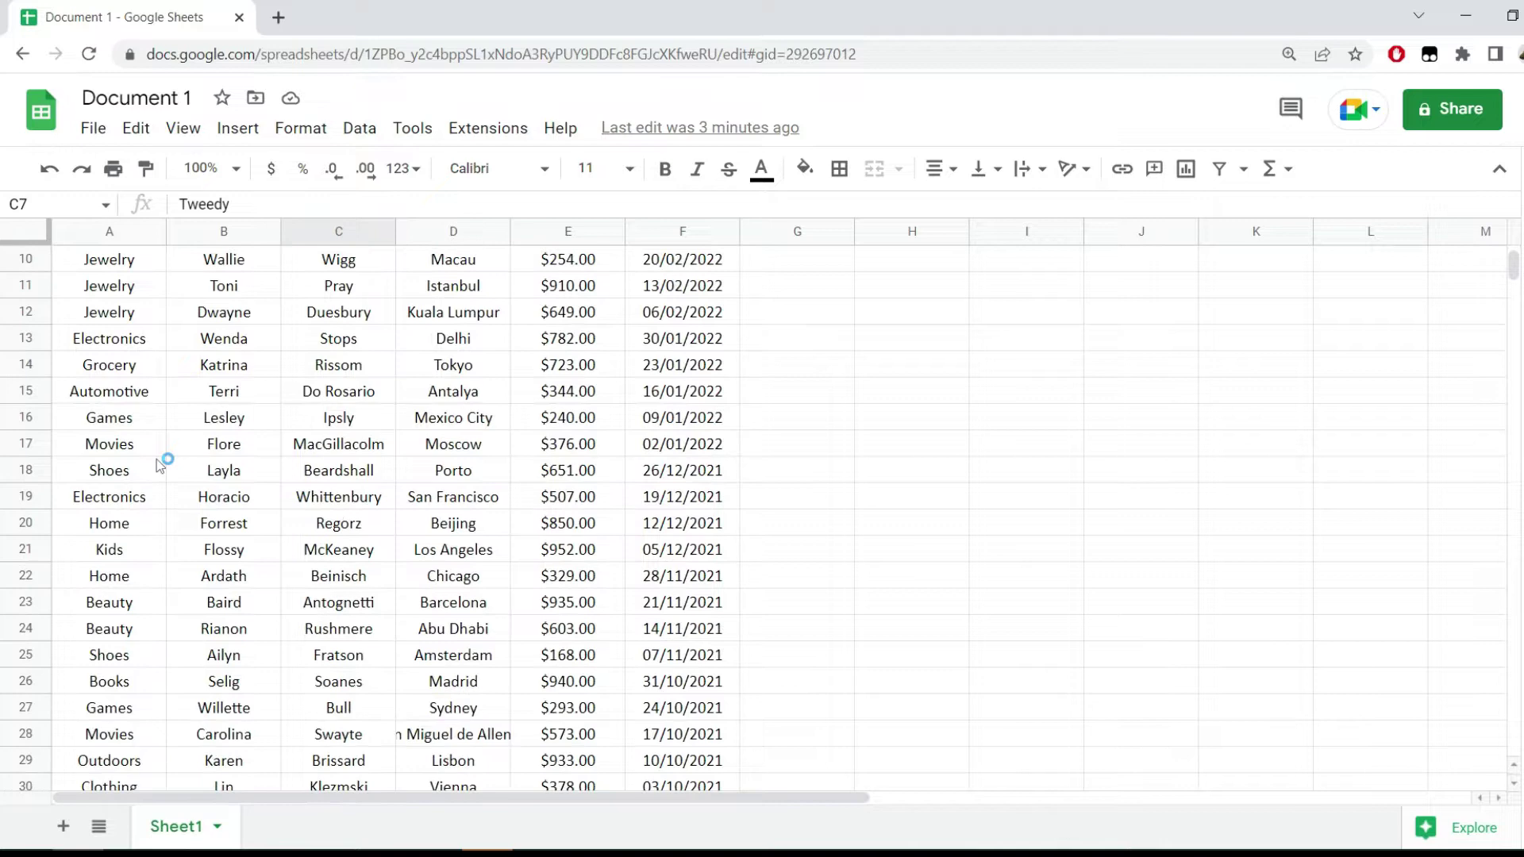
pyautogui.scroll(-1, 159, 465)
pyautogui.scroll(-1, 158, 464)
pyautogui.scroll(-1, 158, 464)
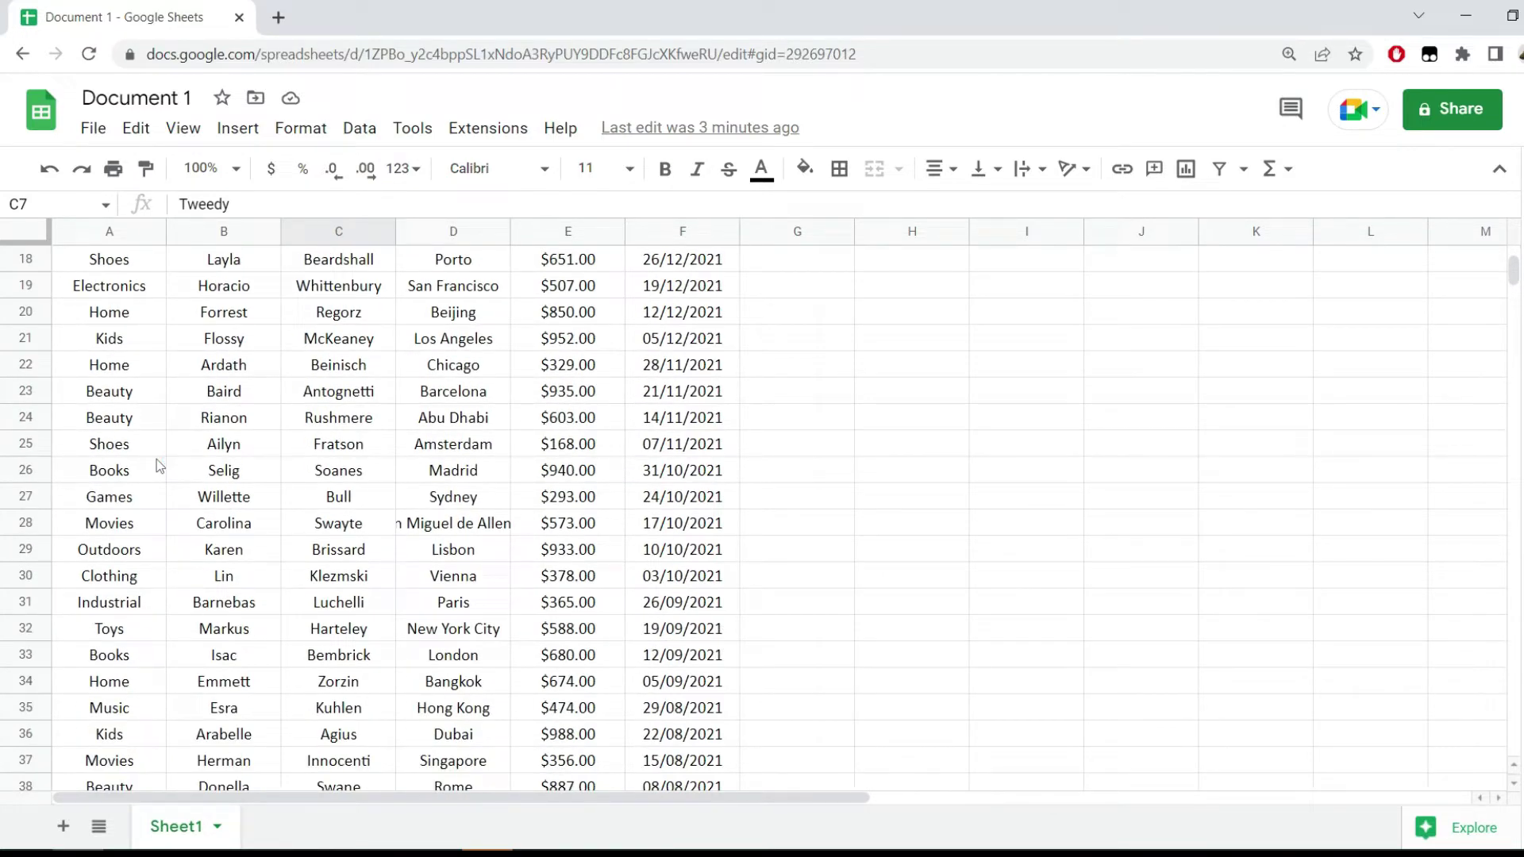
pyautogui.scroll(1, 765, 387)
pyautogui.scroll(5, 765, 387)
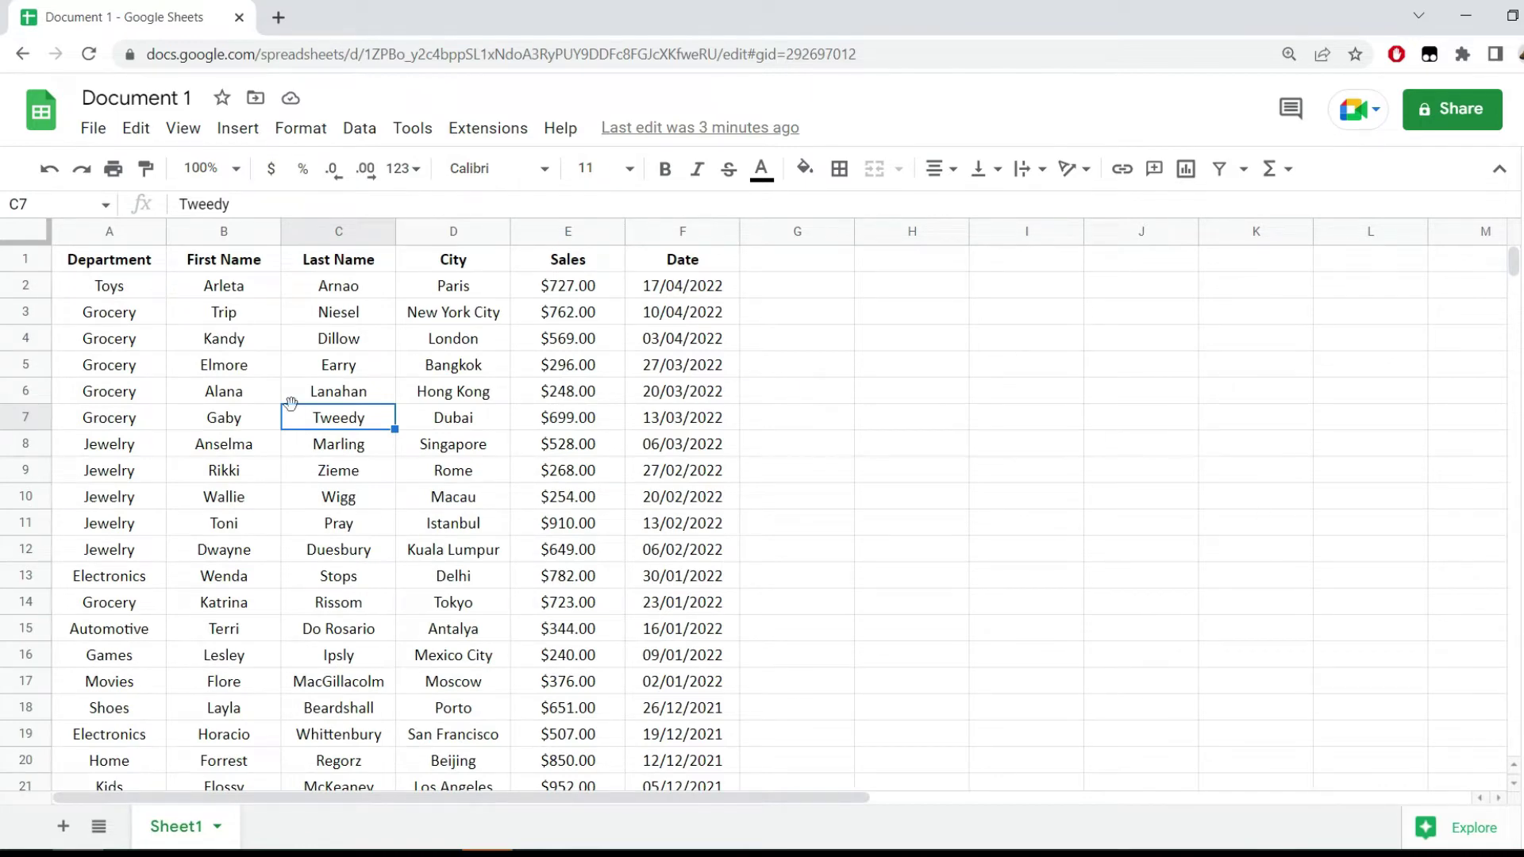
pyautogui.click(1027, 398)
pyautogui.click(262, 397)
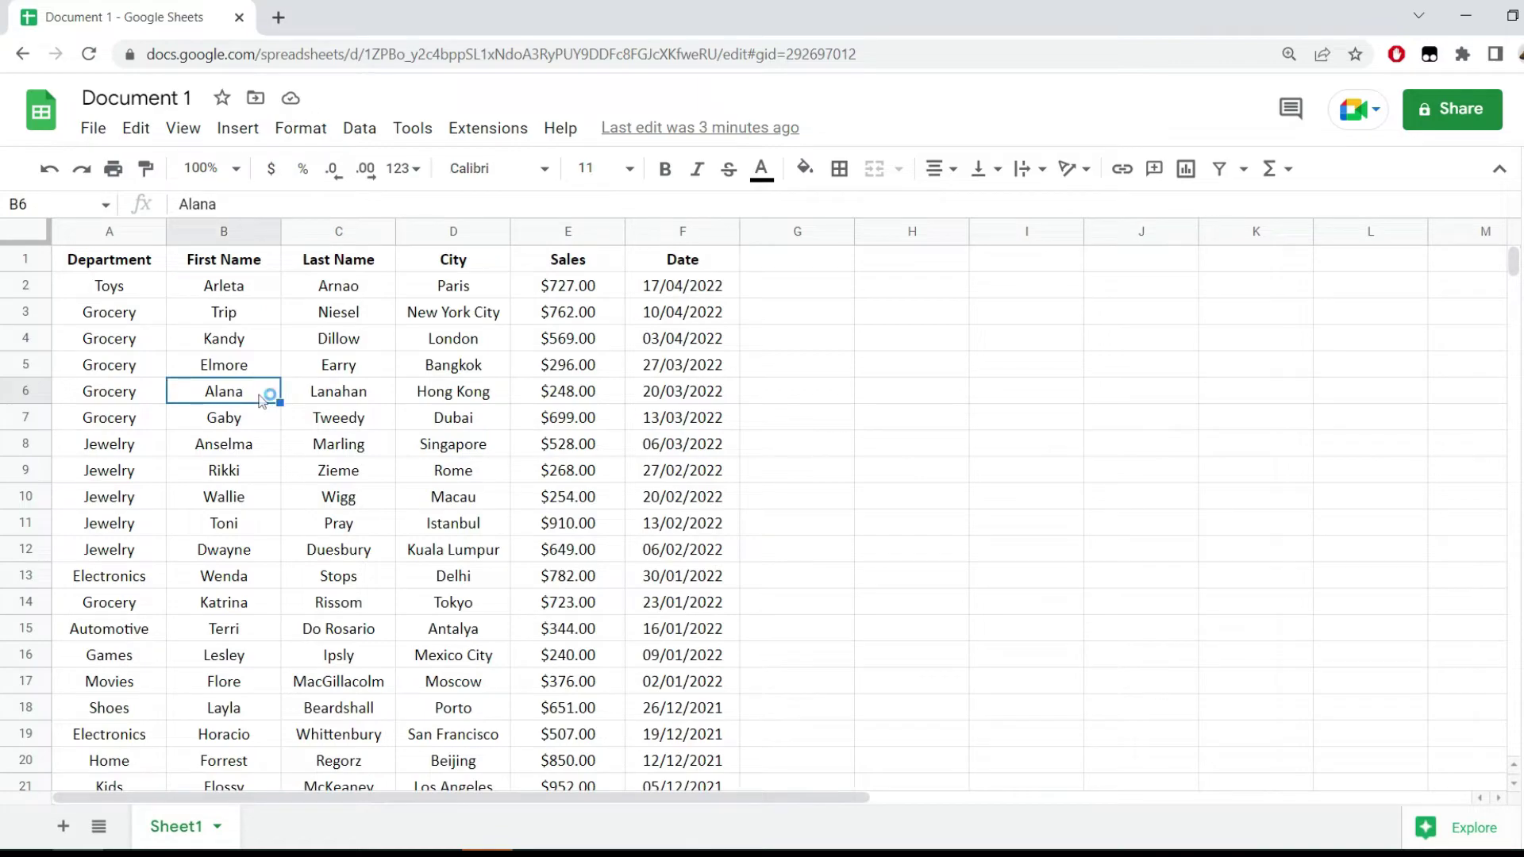
pyautogui.hotkey('ctrl', 'a')
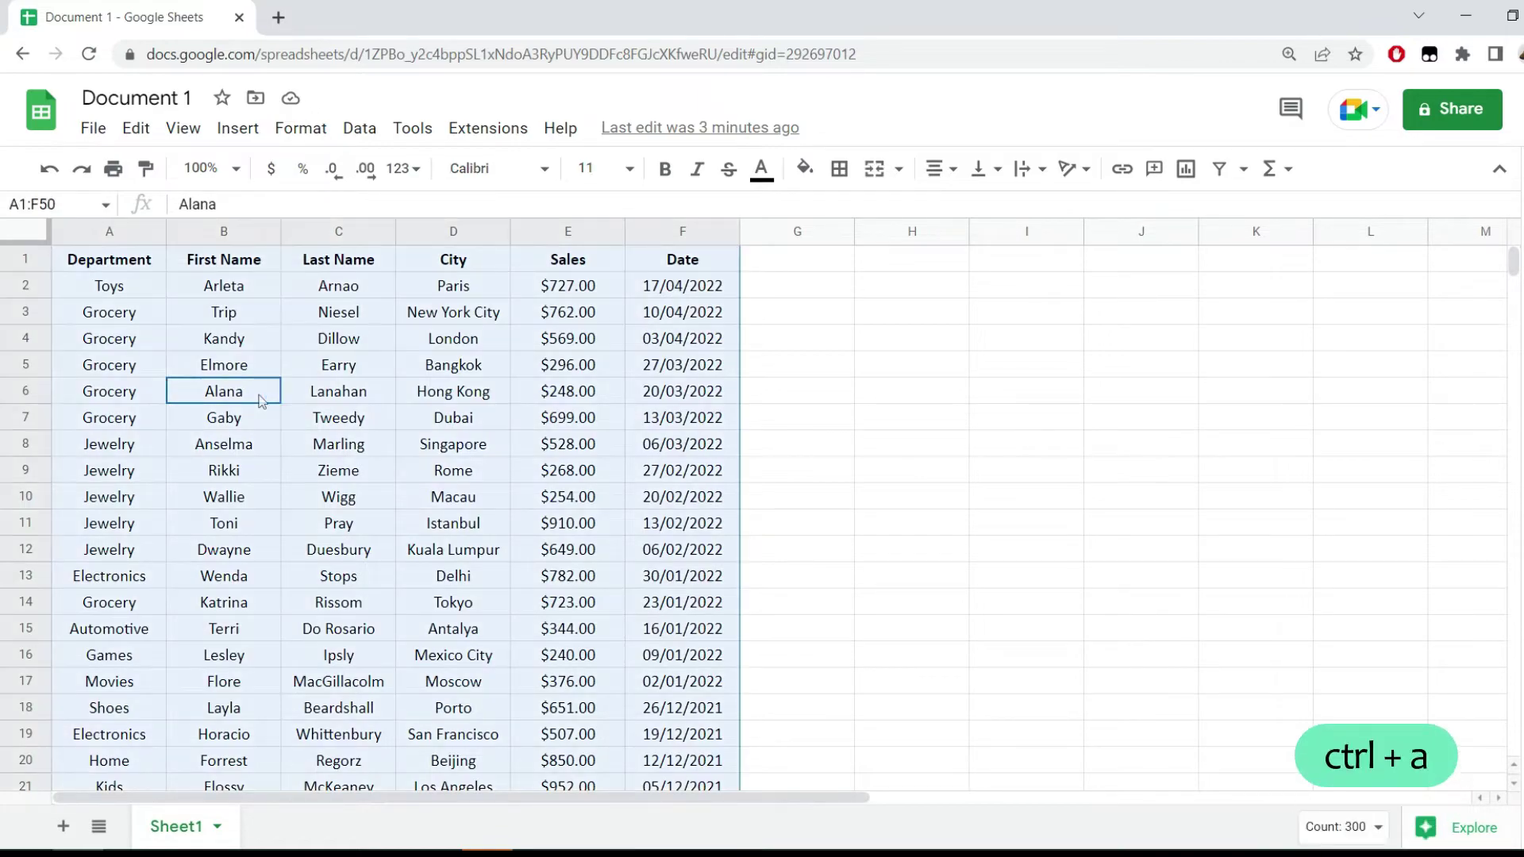
pyautogui.scroll(-5, 408, 484)
pyautogui.scroll(-3, 408, 484)
pyautogui.scroll(-1, 408, 484)
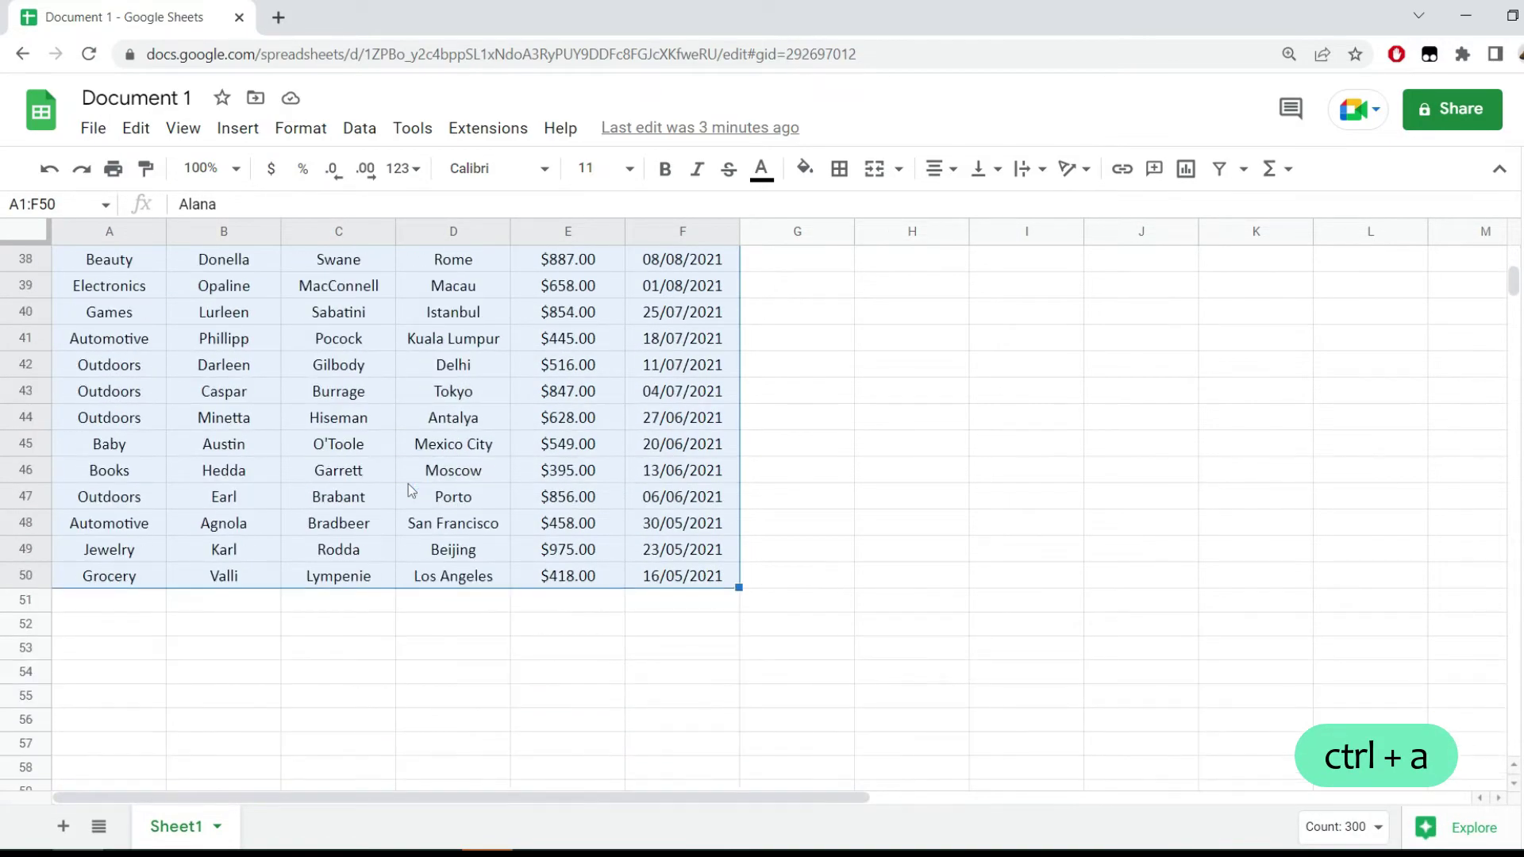
pyautogui.scroll(1, 408, 484)
pyautogui.scroll(8, 409, 483)
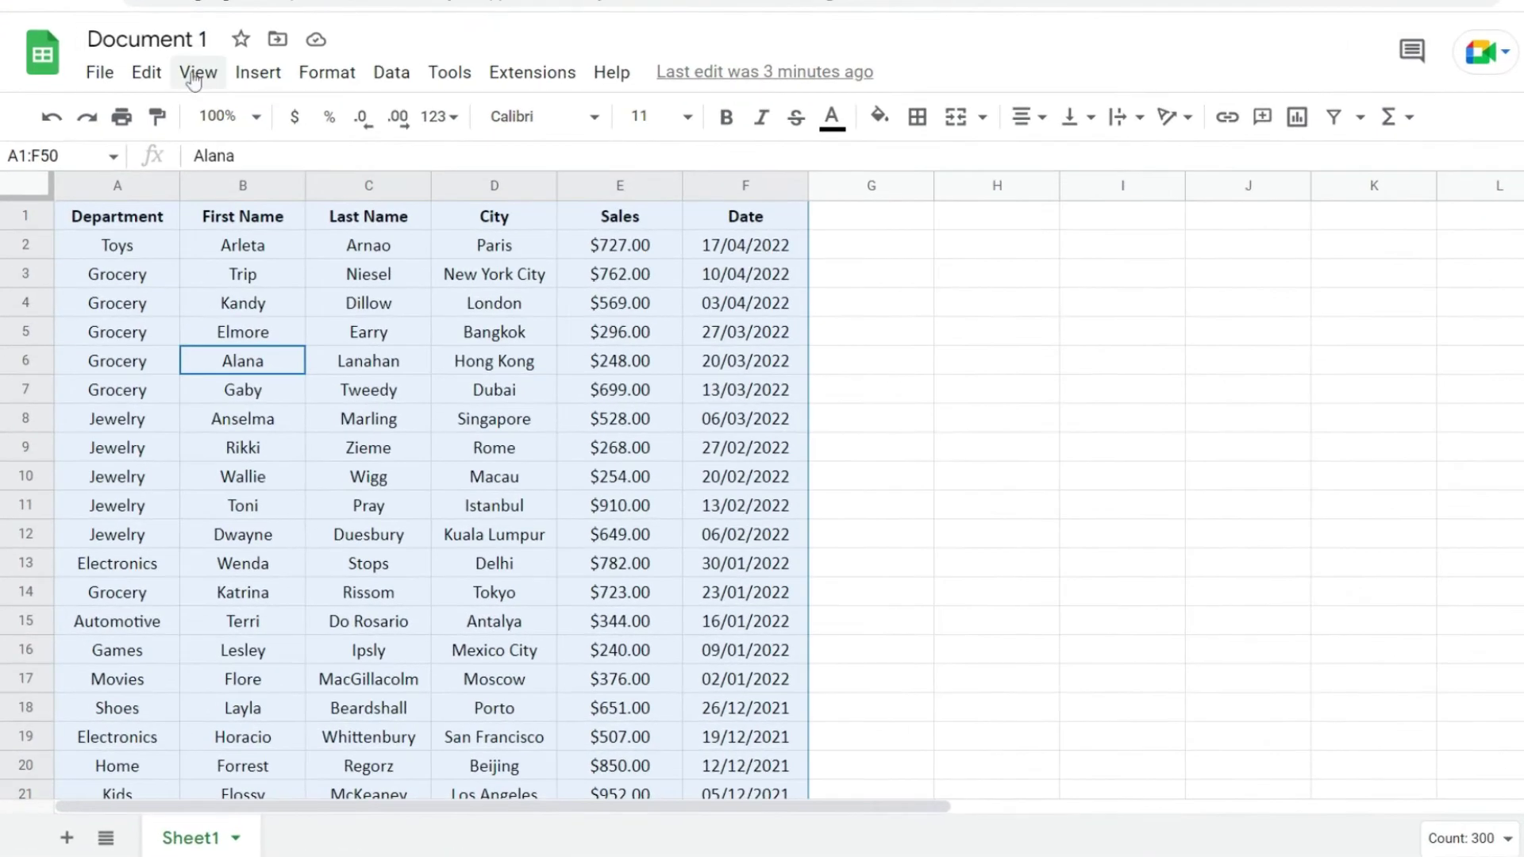
# - Freeze 1 row from the View > Freeze menu to pin the sales header
pyautogui.click(183, 129)
pyautogui.moveTo(246, 157)
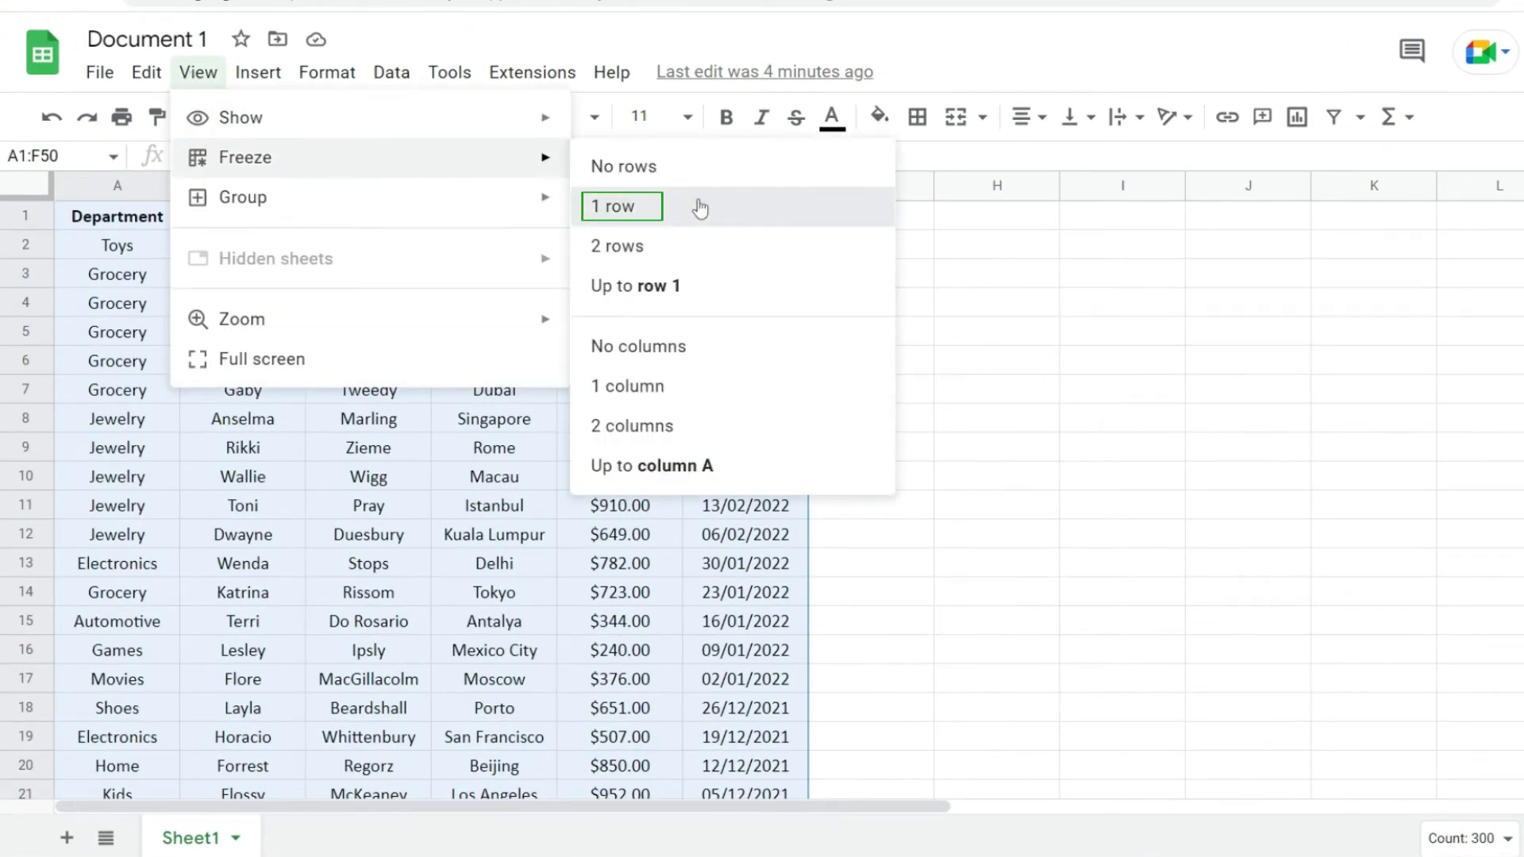
pyautogui.click(699, 208)
pyautogui.click(911, 500)
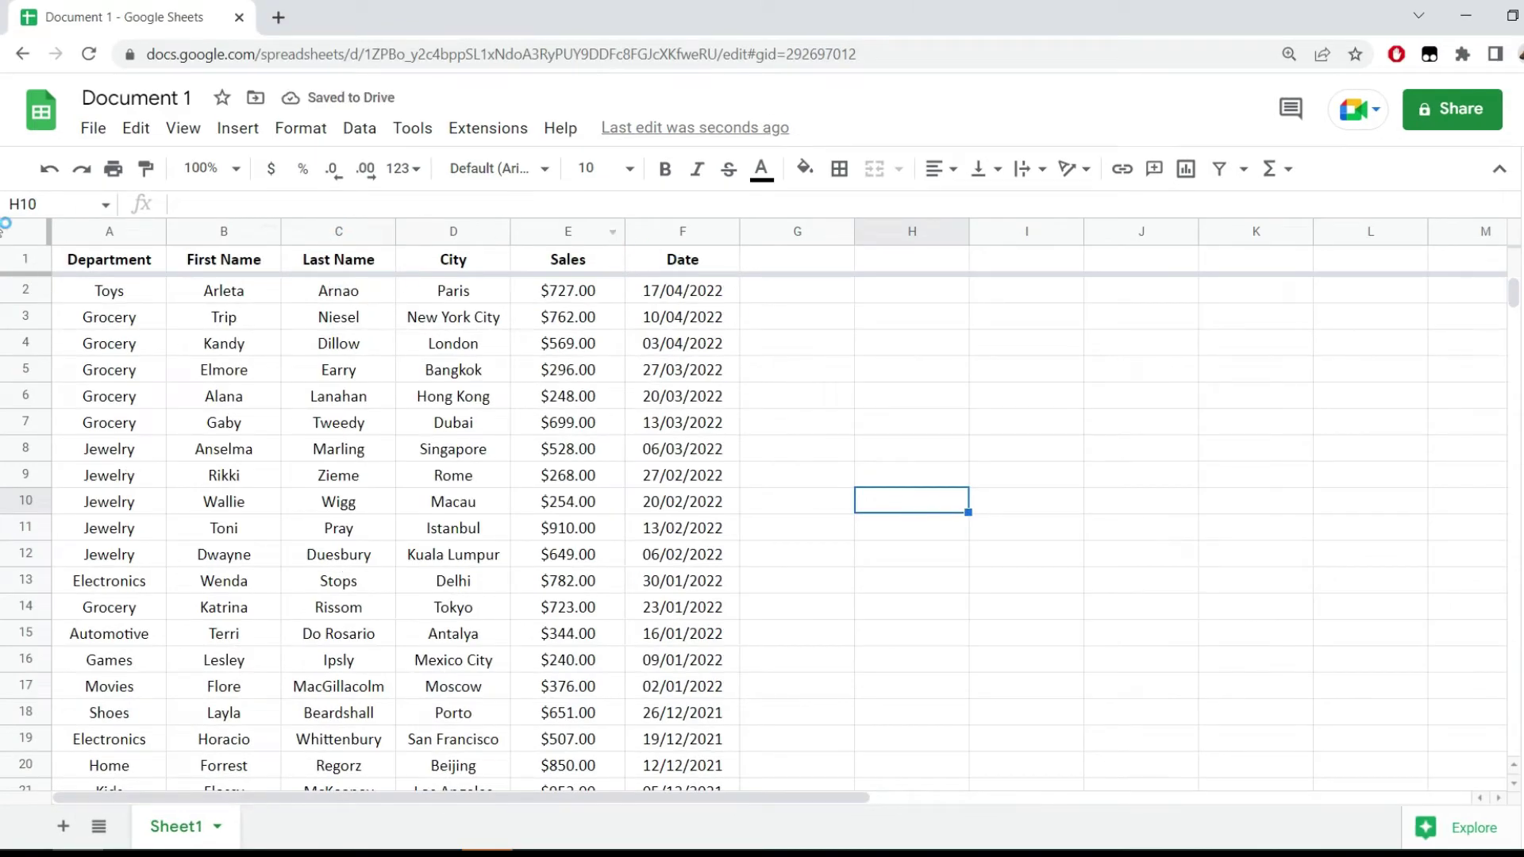
pyautogui.click(606, 459)
pyautogui.scroll(-1, 605, 462)
pyautogui.scroll(-2, 605, 464)
pyautogui.scroll(-2, 605, 463)
pyautogui.scroll(-2, 605, 464)
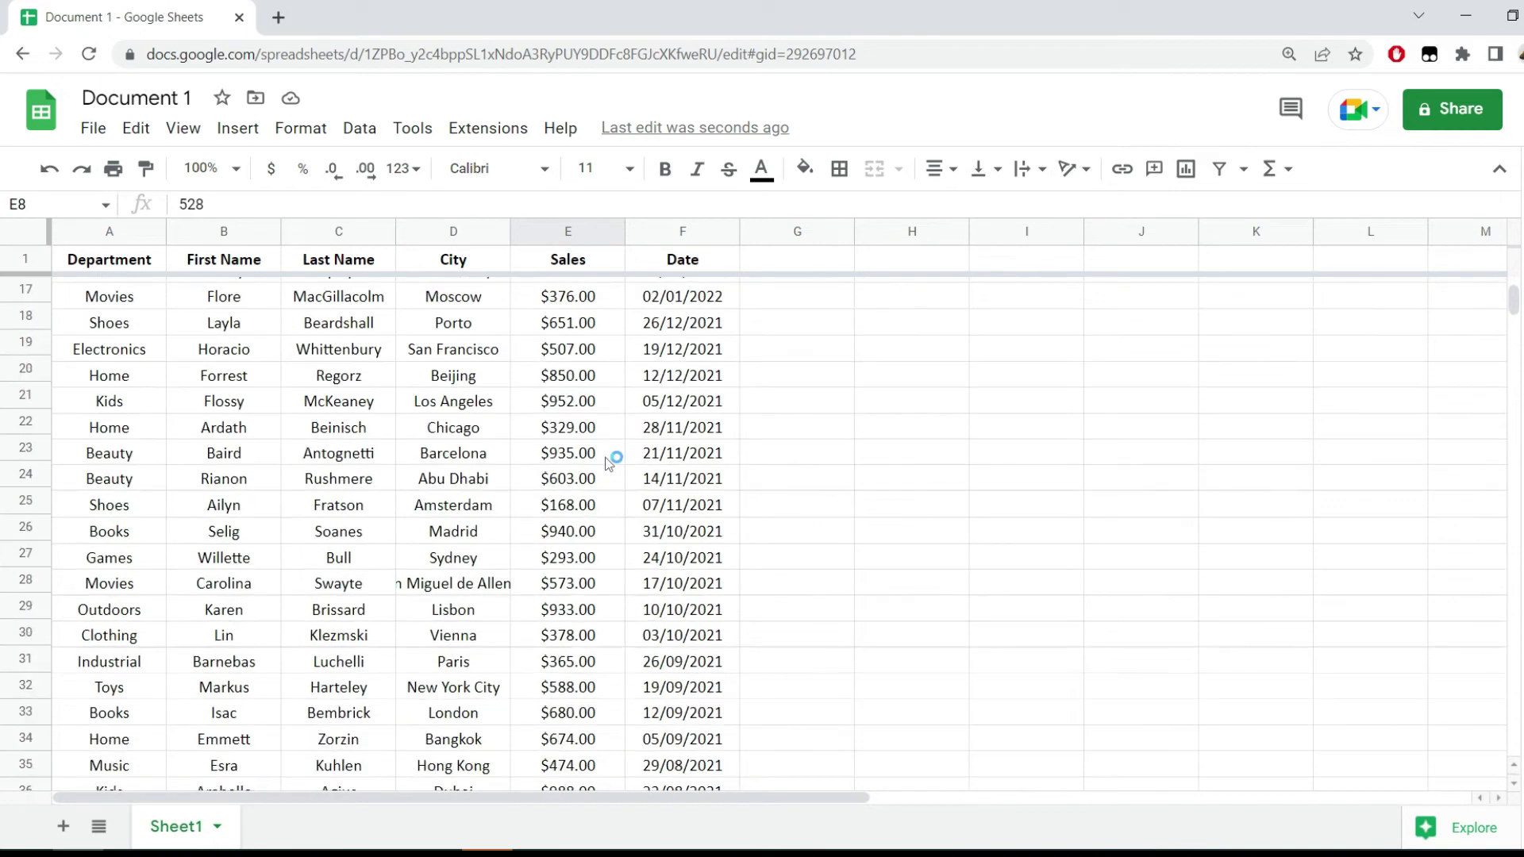
pyautogui.scroll(-2, 568, 382)
pyautogui.scroll(-2, 568, 382)
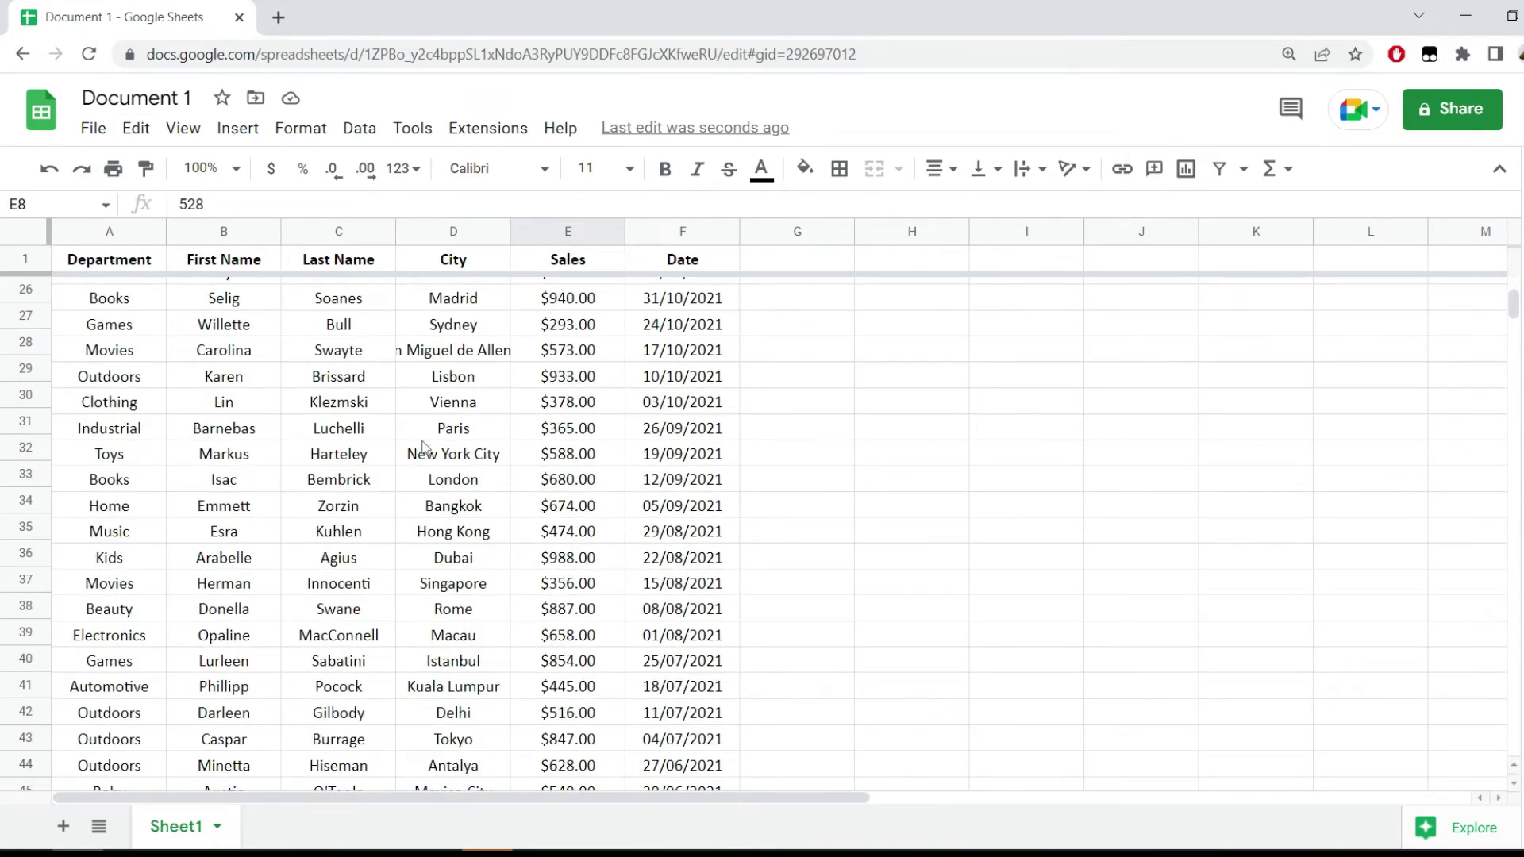
pyautogui.scroll(-1, 424, 445)
pyautogui.scroll(-2, 424, 445)
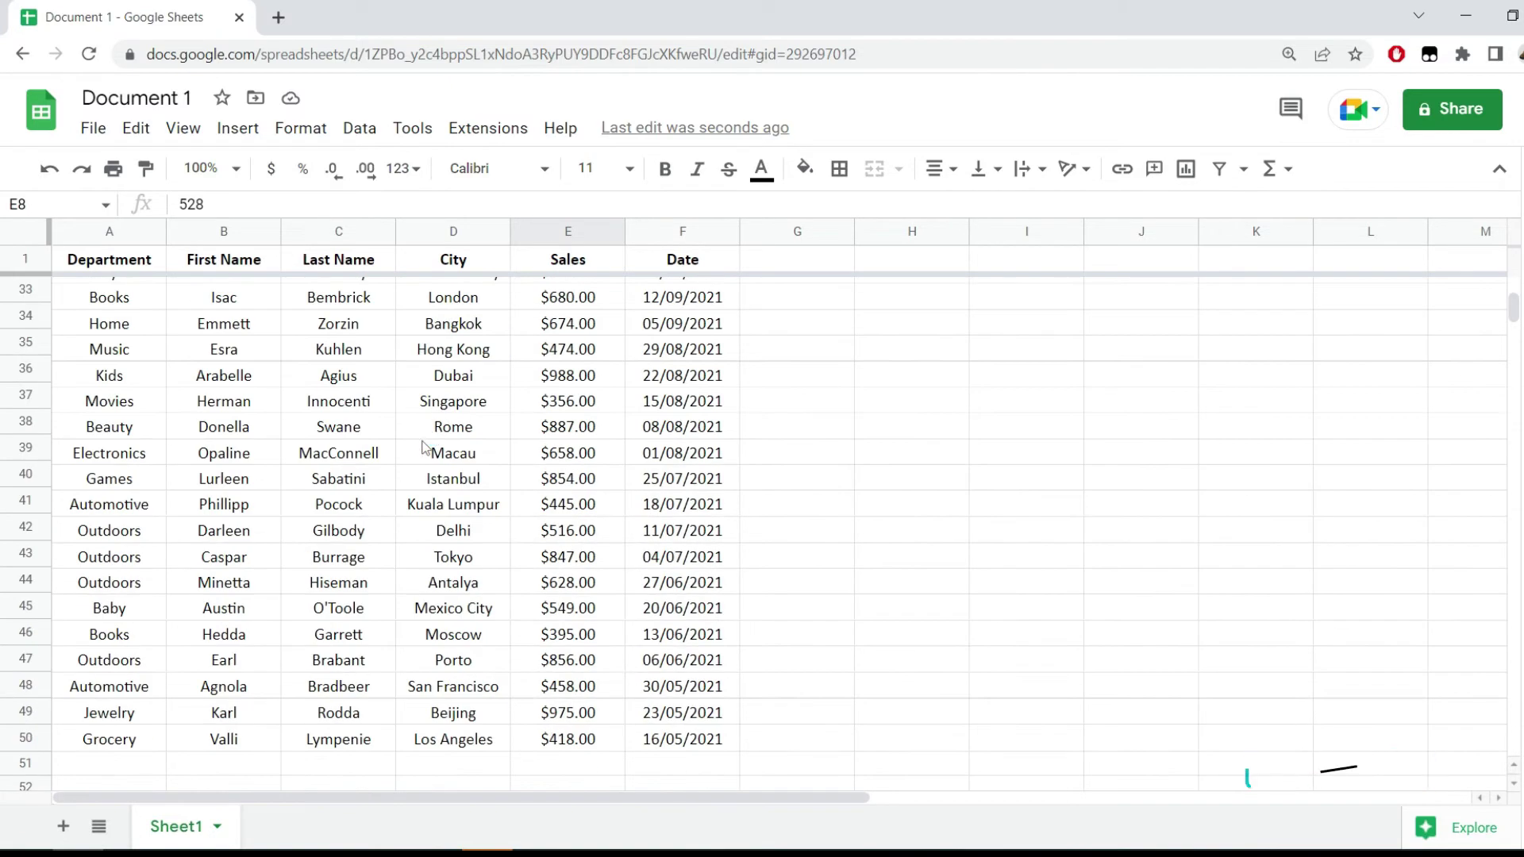